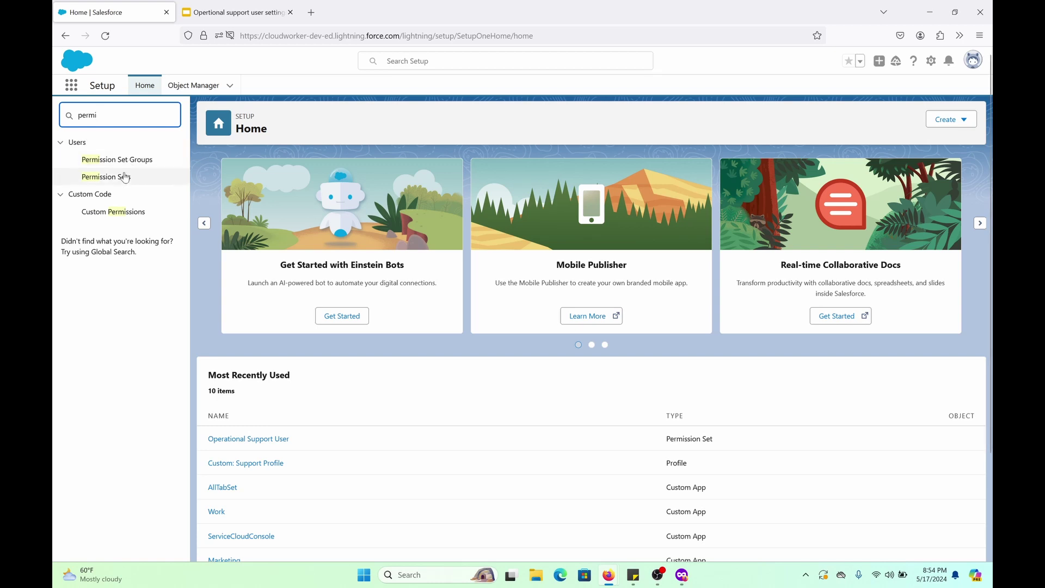
- Open the Permission Sets page and view the blank form for creating a permission set, leaving it without saving
left_click(126, 178)
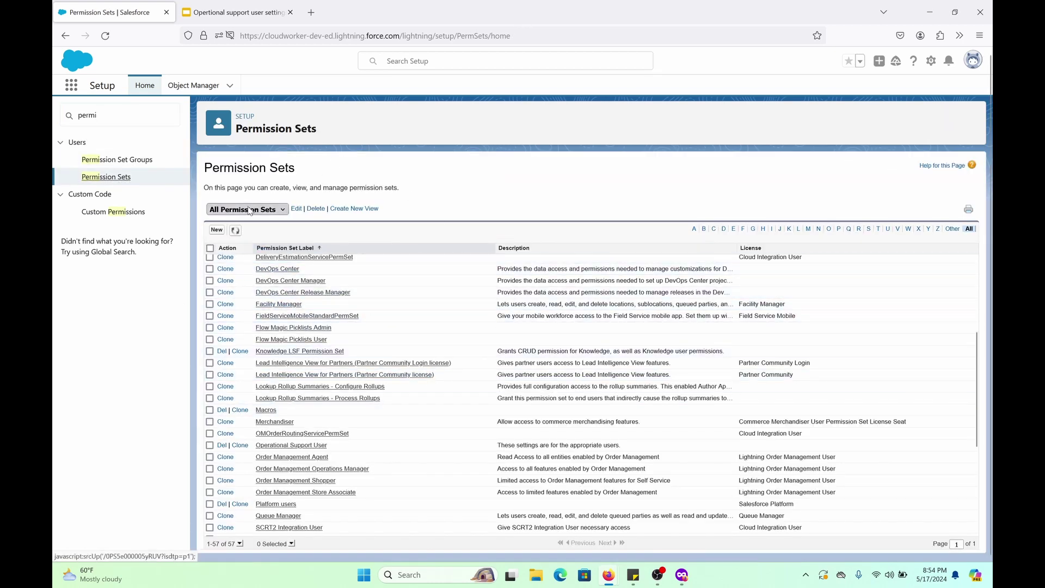
left_click(217, 230)
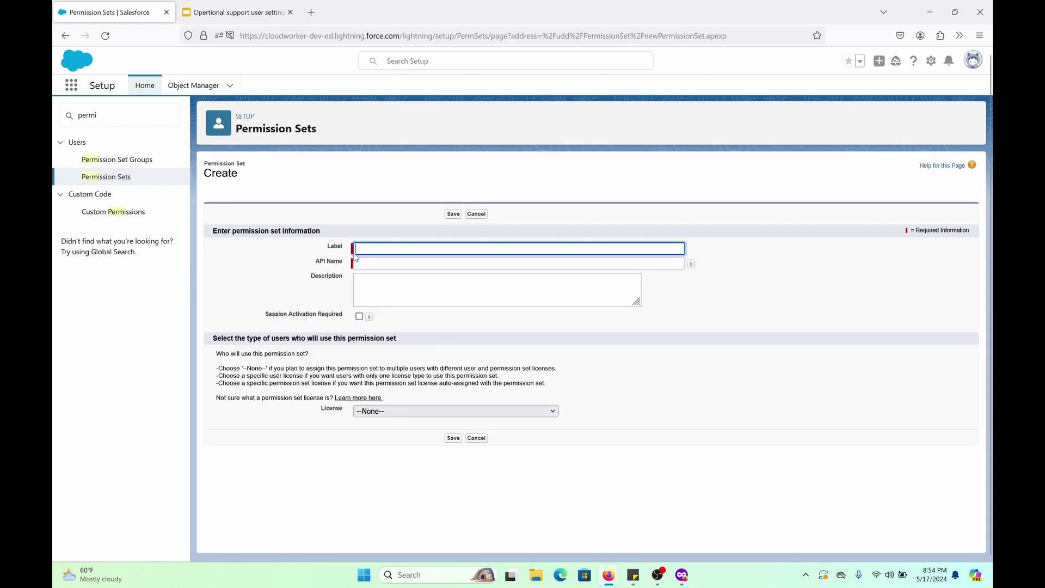
left_click(477, 215)
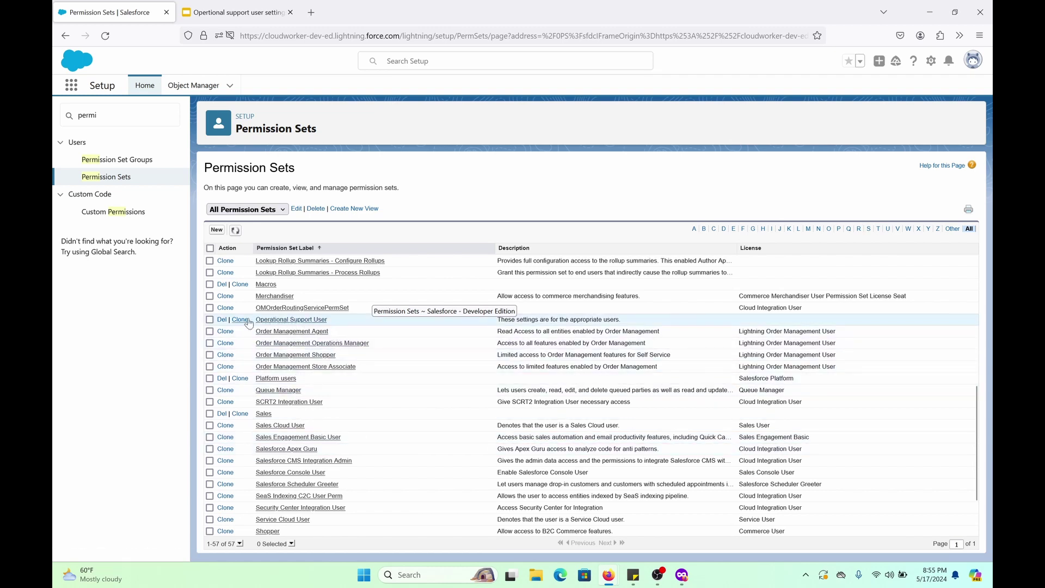
- Open the Operational Support User permission set and go to its System Permissions
left_click(303, 323)
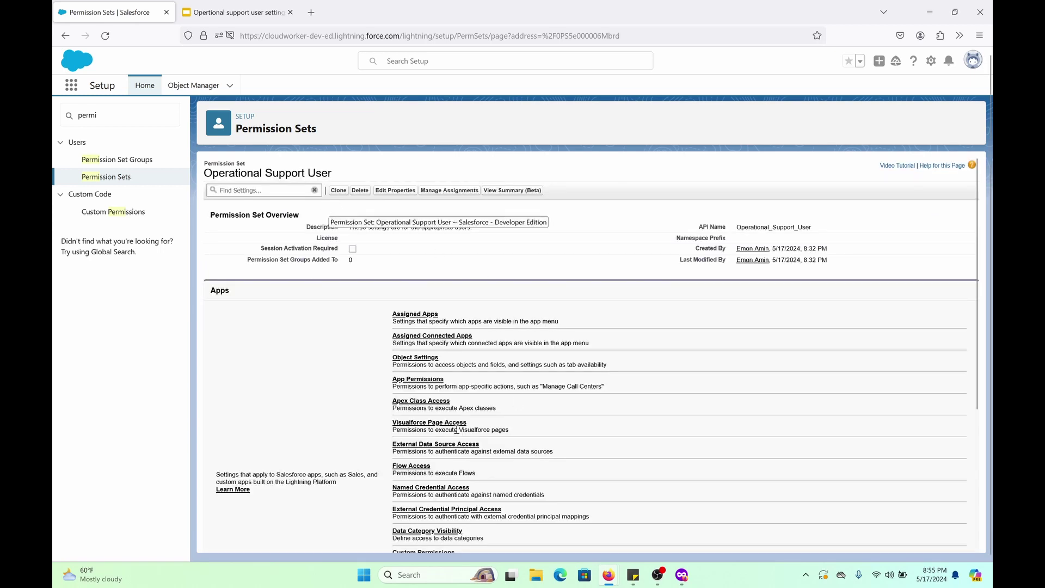
scroll(384, 428, "down", 3)
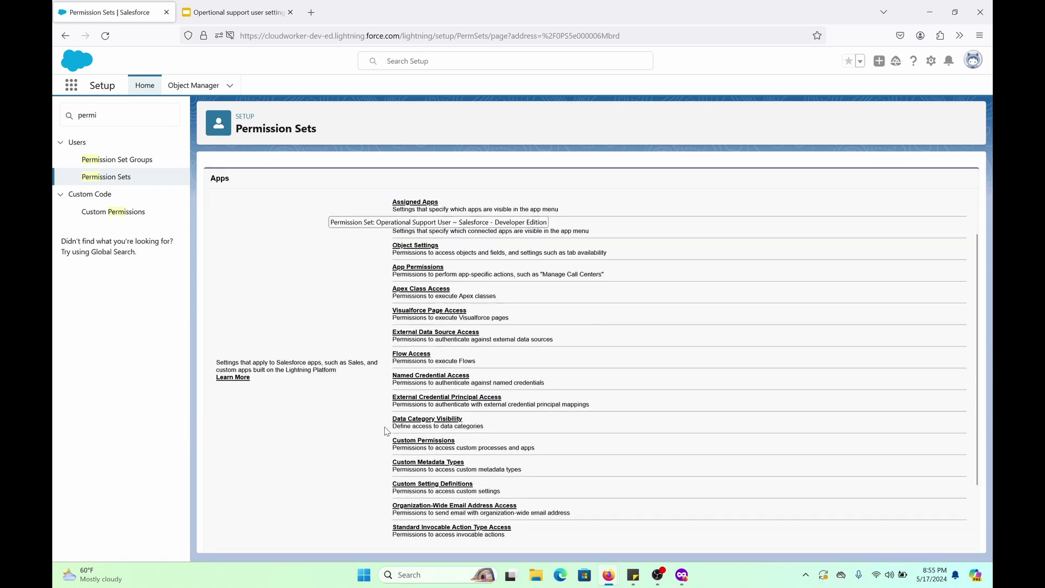
scroll(387, 431, "down", 1)
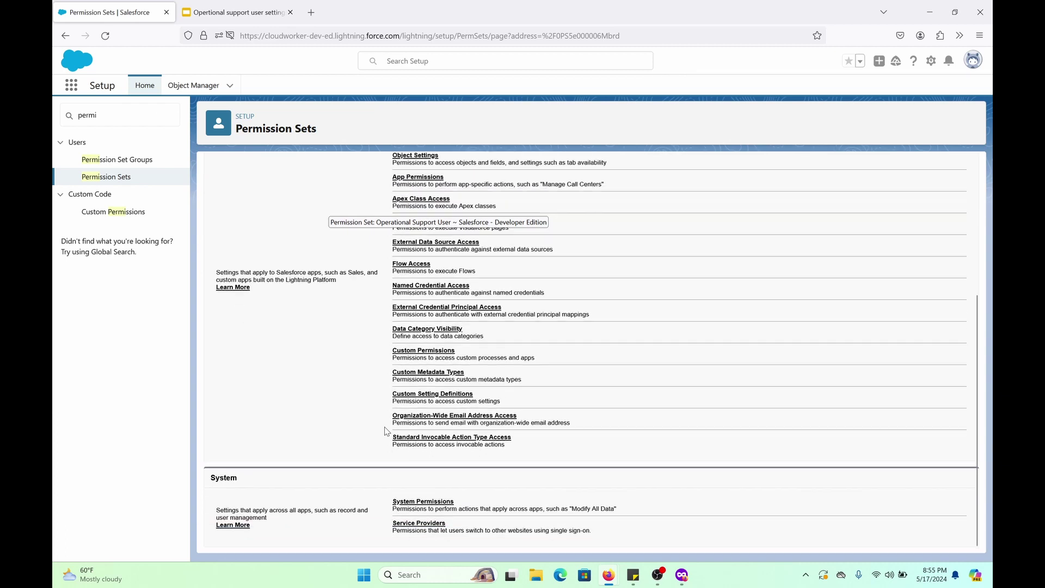
left_click(423, 501)
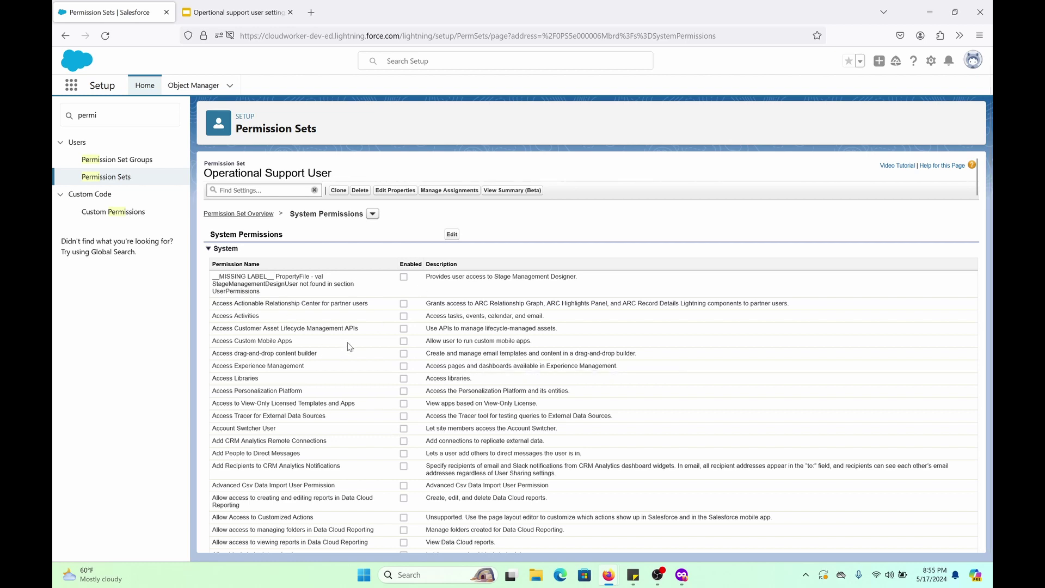
- Review which system permissions are enabled in the Operational Support User permission set, covering reports, dashboards, data modification and subscriptions
scroll(355, 394, "down", 7)
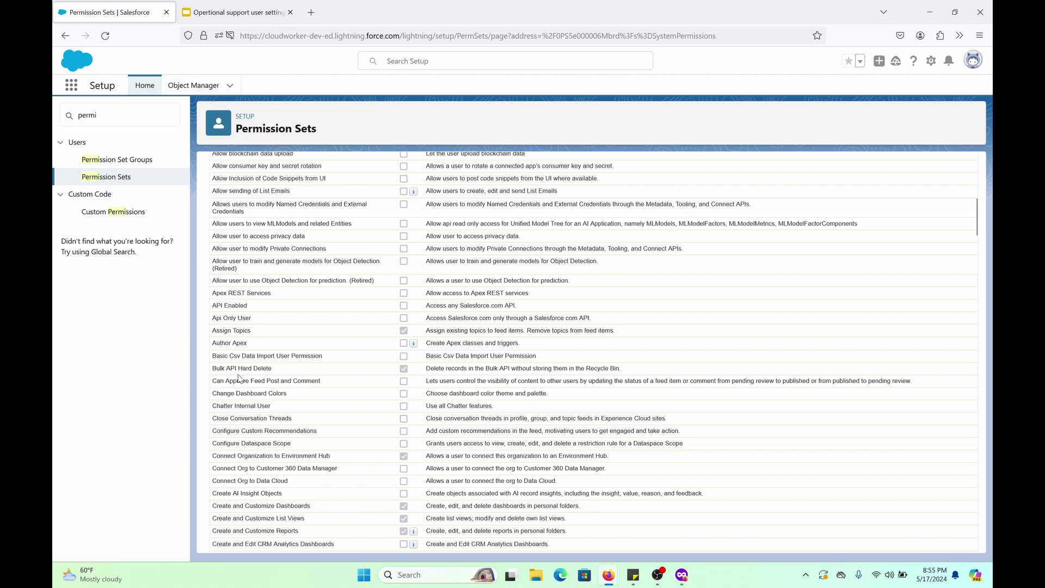
scroll(285, 344, "down", 3)
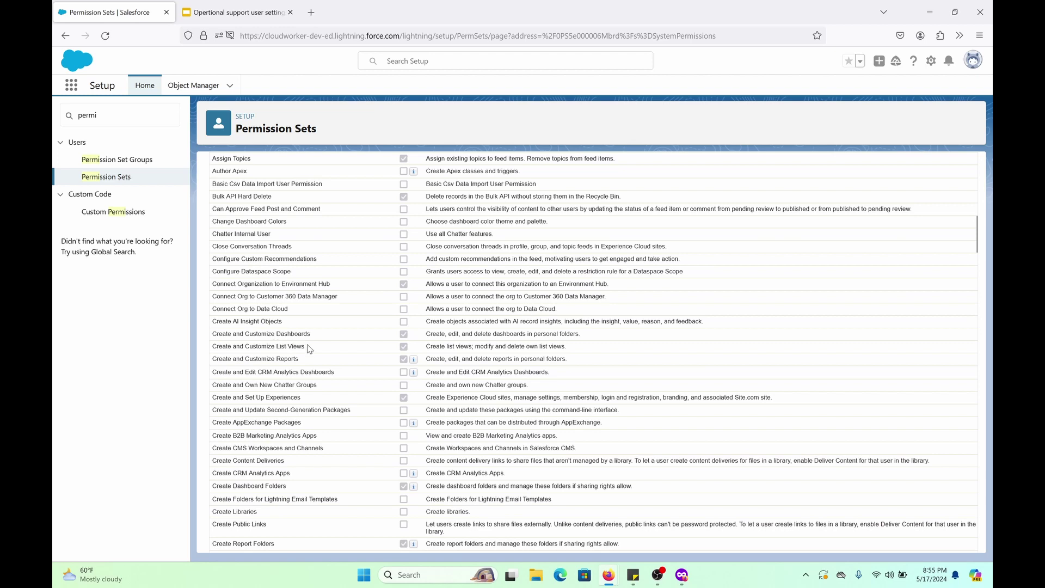
scroll(275, 382, "down", 2)
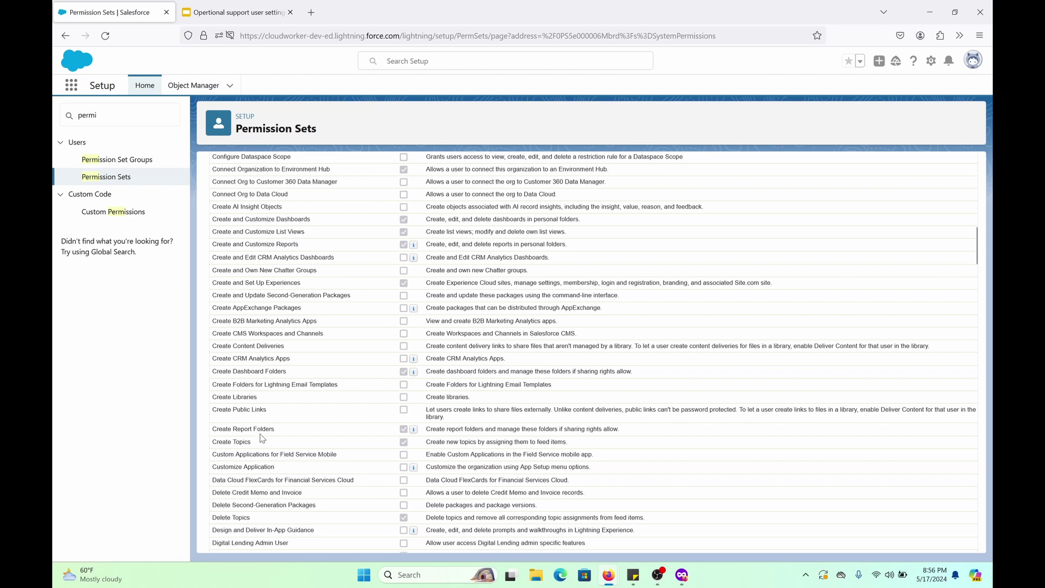
scroll(282, 439, "down", 7)
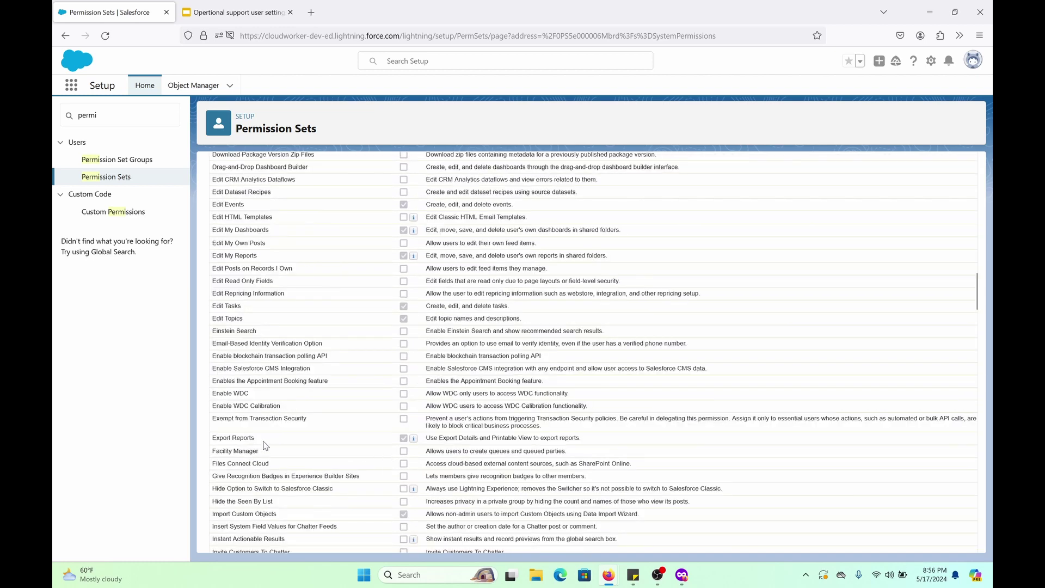
scroll(265, 445, "down", 2)
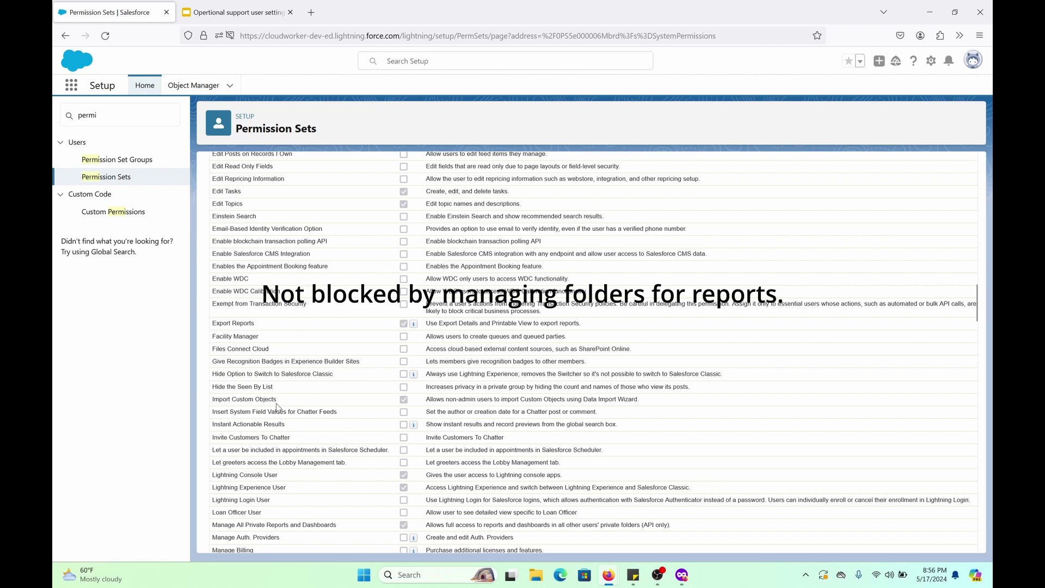
scroll(278, 408, "down", 2)
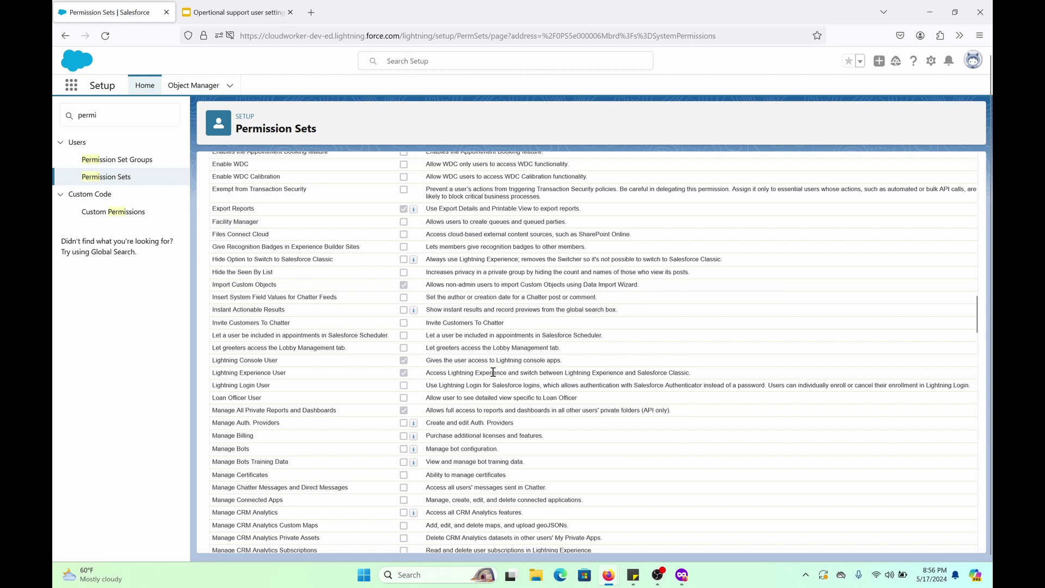
left_click_drag(473, 376, 433, 375)
scroll(279, 423, "down", 15)
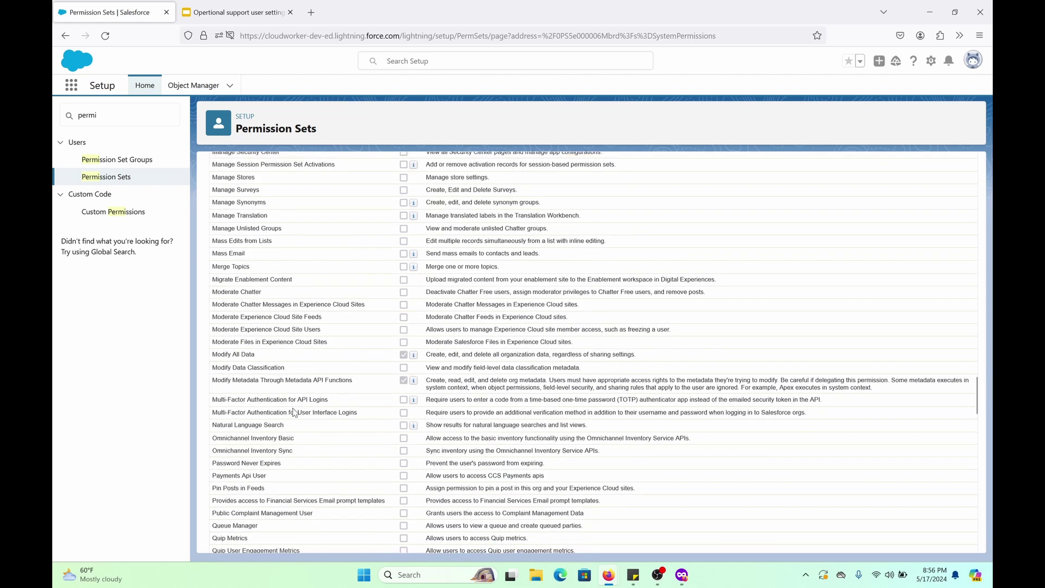
scroll(294, 412, "down", 20)
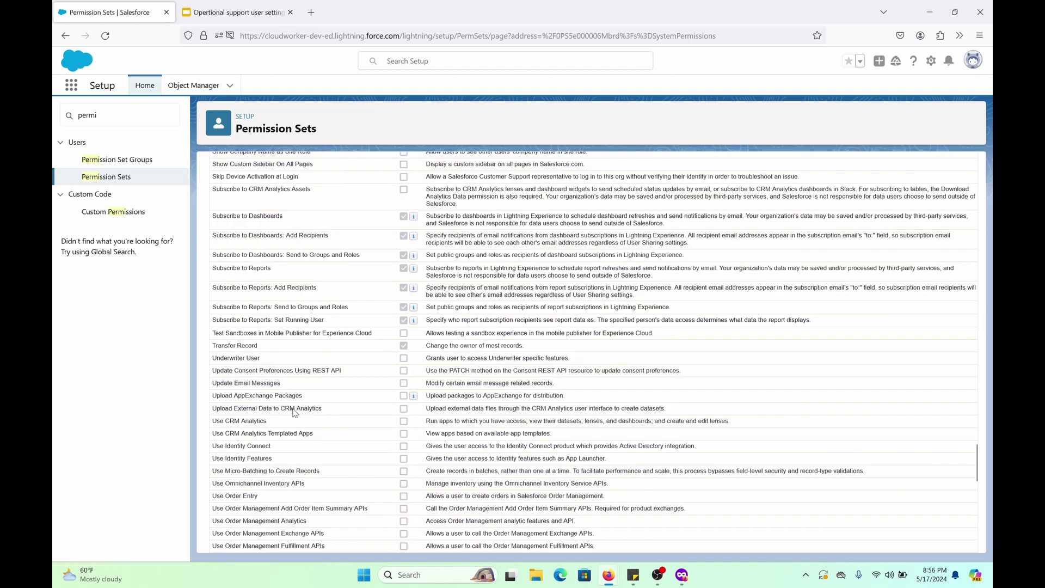
scroll(294, 412, "down", 10)
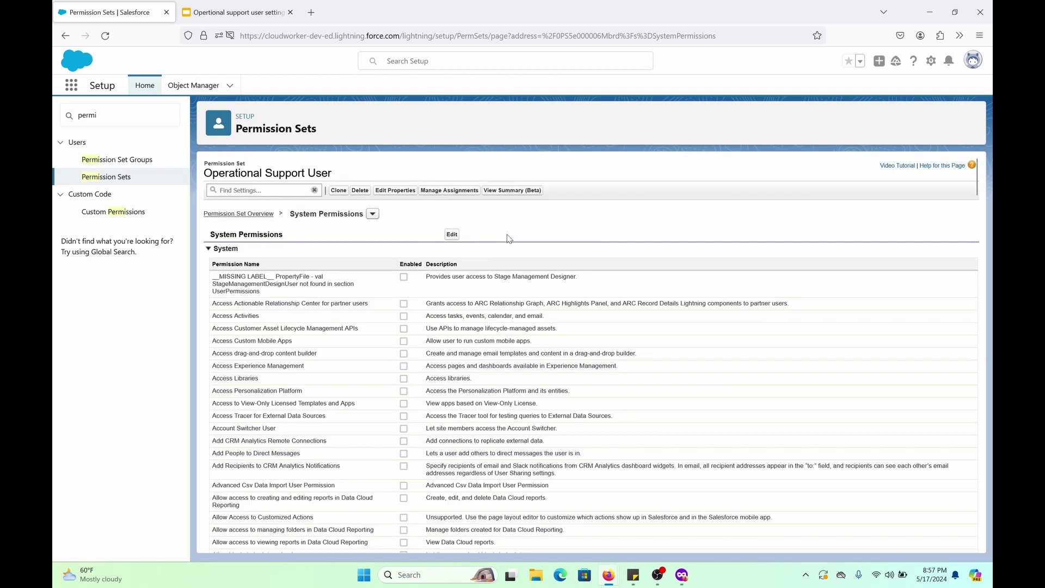
- Open the permission set's assignments and check the support user's account menu in the private window's Salesforce Classic session
left_click(455, 192)
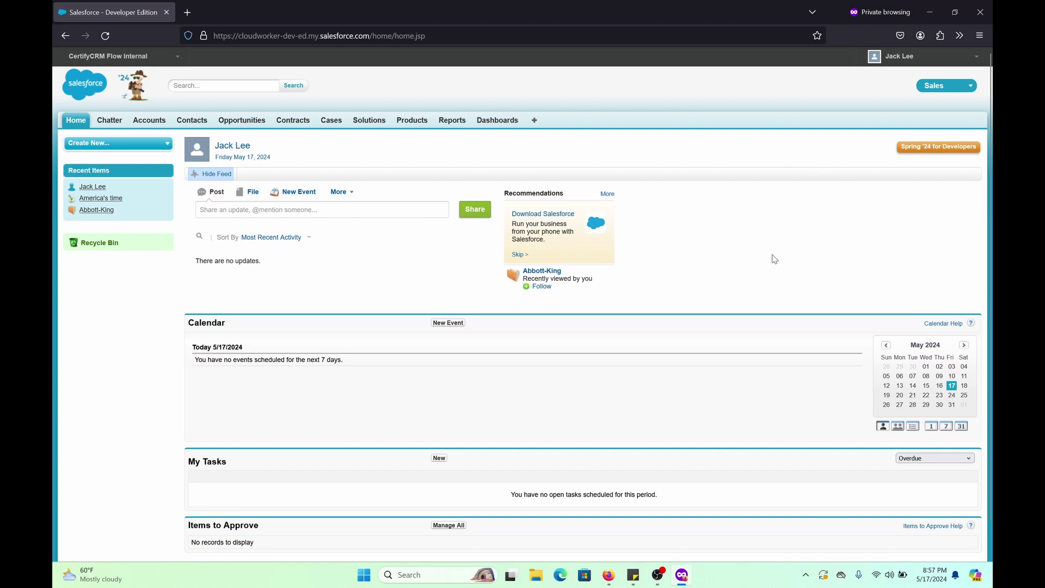
left_click(921, 59)
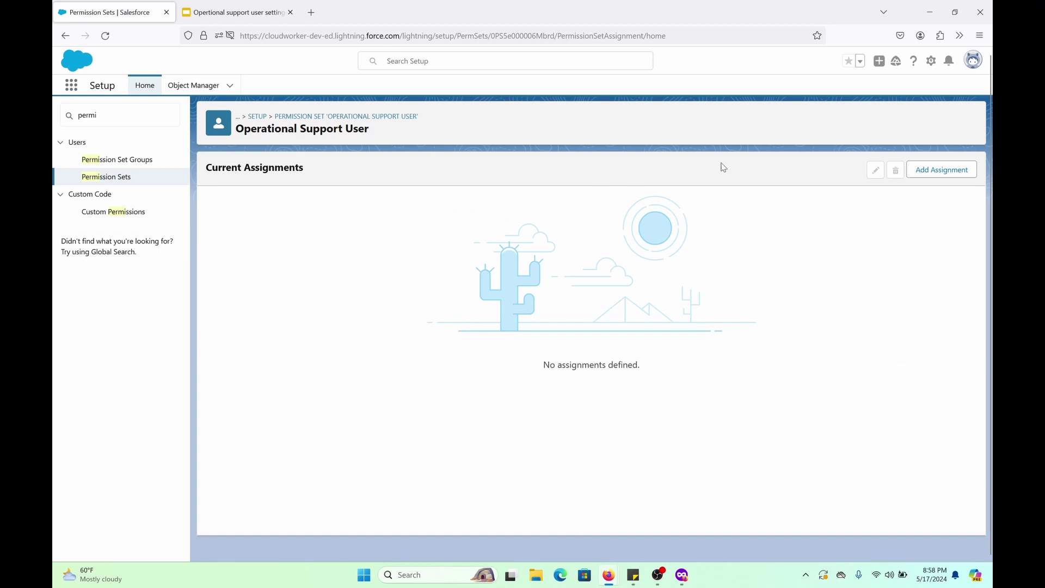
- Assign the Operational Support User permission set to the active user with Custom: Support Profile, with no expiration date
left_click(927, 171)
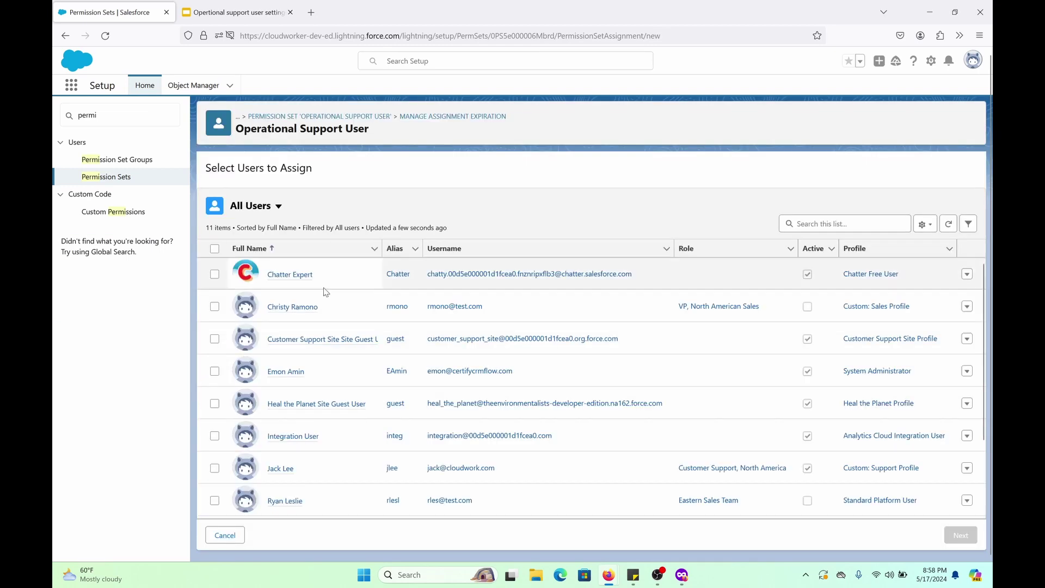
scroll(343, 448, "down", 1)
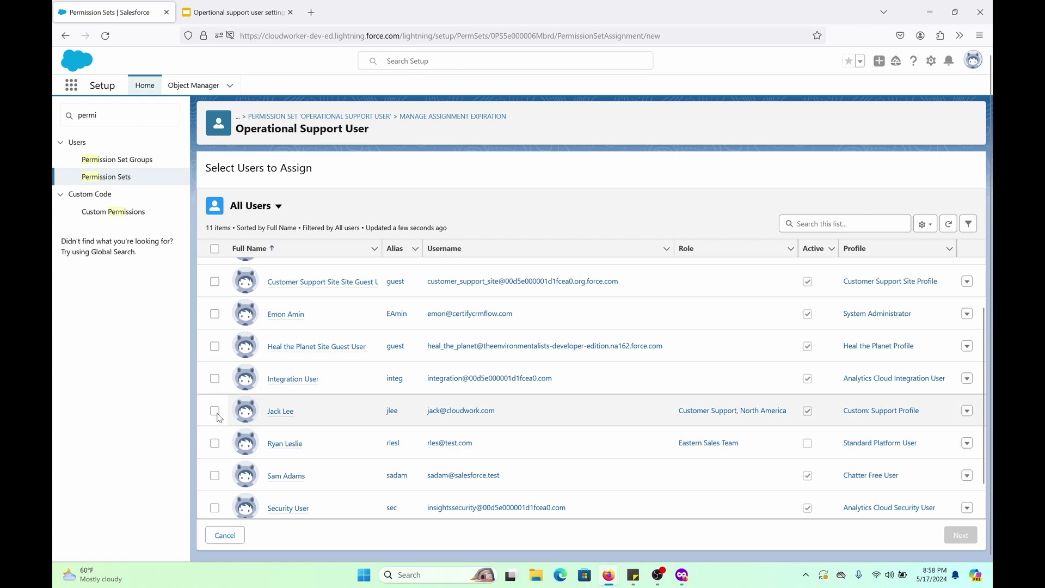
left_click(214, 411)
left_click(960, 536)
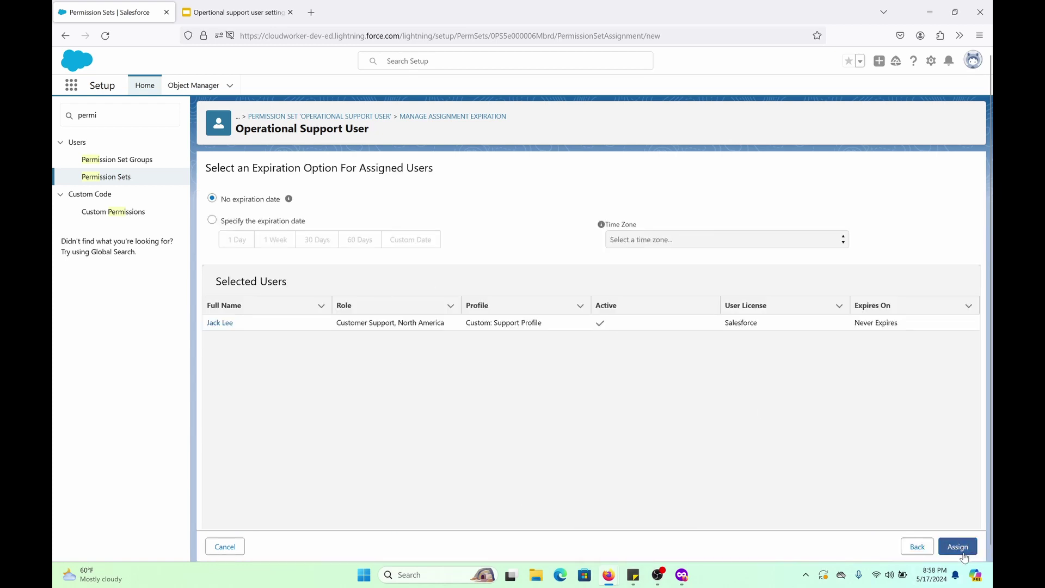
left_click(962, 554)
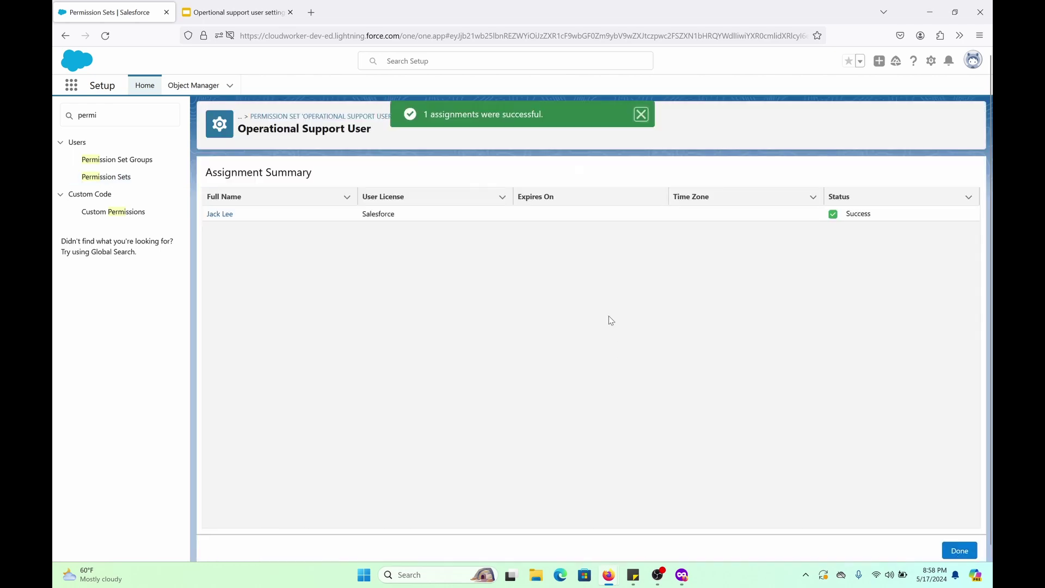
left_click(950, 554)
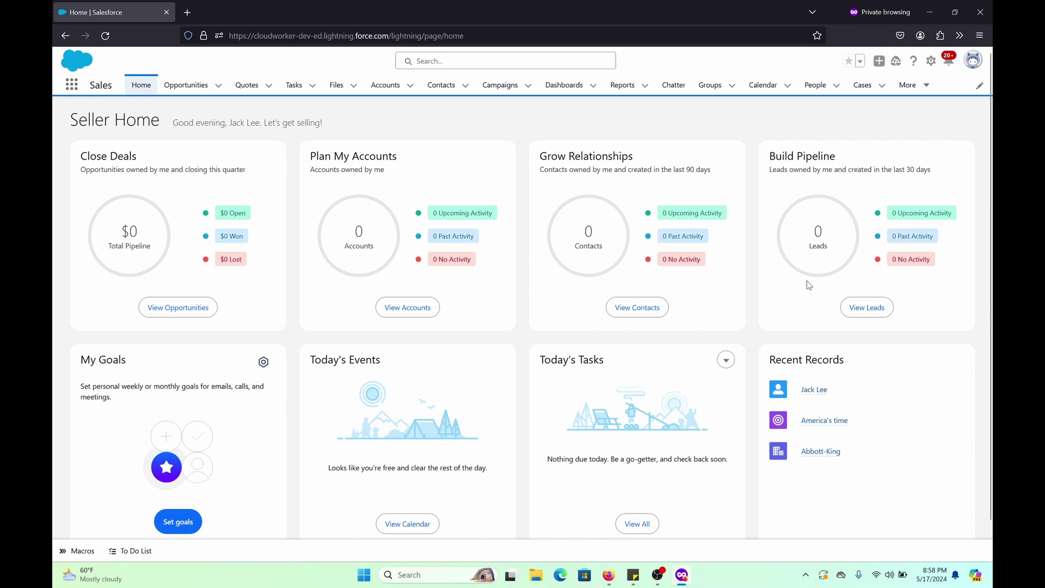
- In the support user's private window, test switching to Salesforce Classic and back to Lightning Experience
left_click(972, 63)
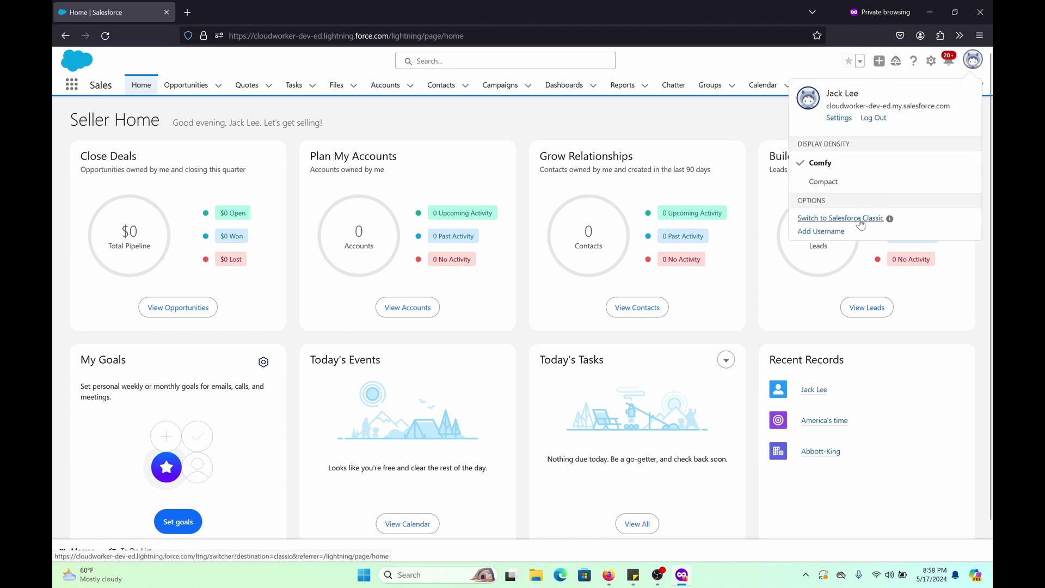
left_click(860, 219)
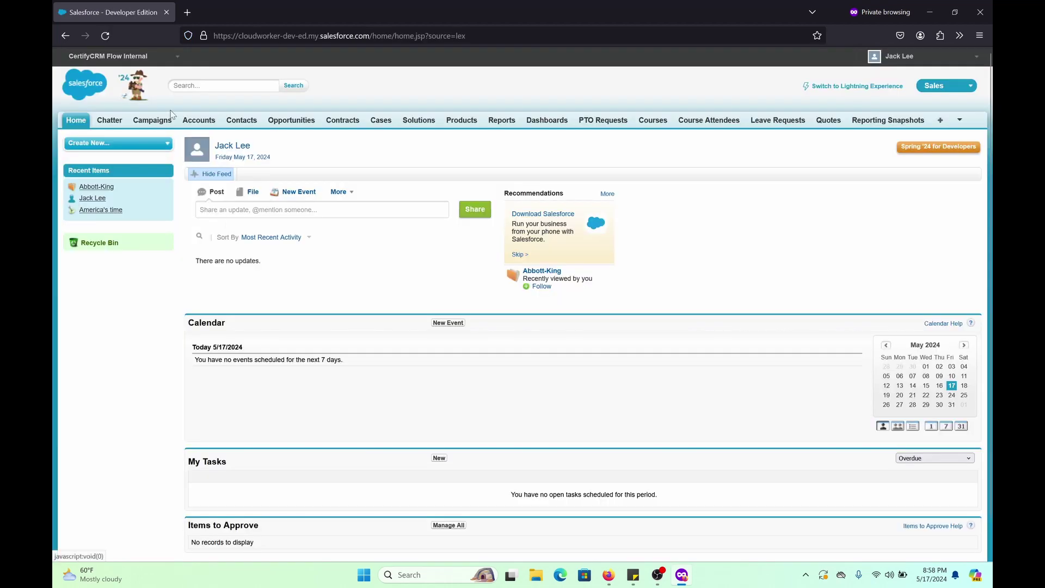
left_click(837, 87)
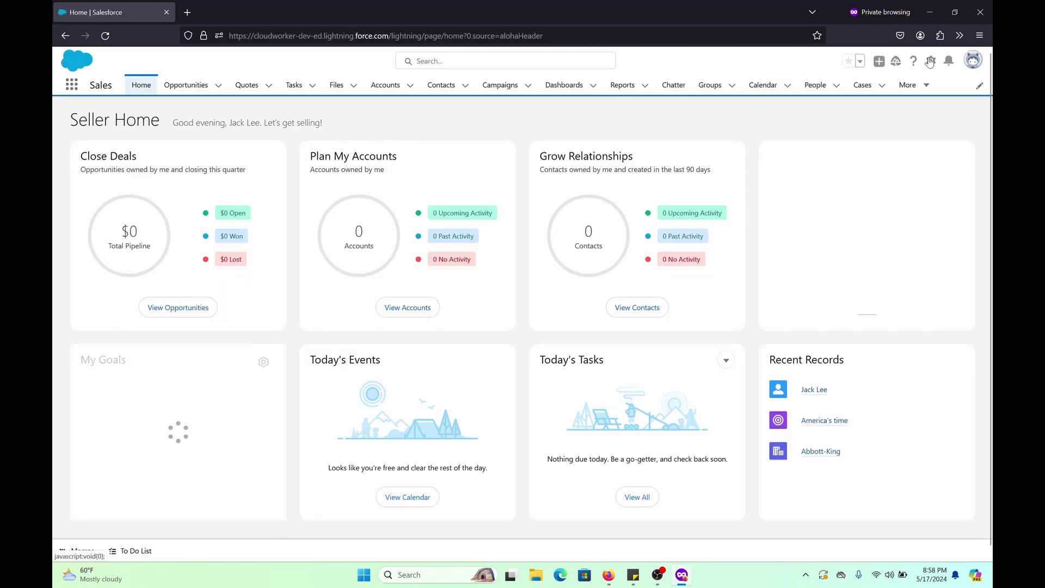
- Open Setup as the support user and go to the Users list
left_click(932, 61)
left_click(900, 85)
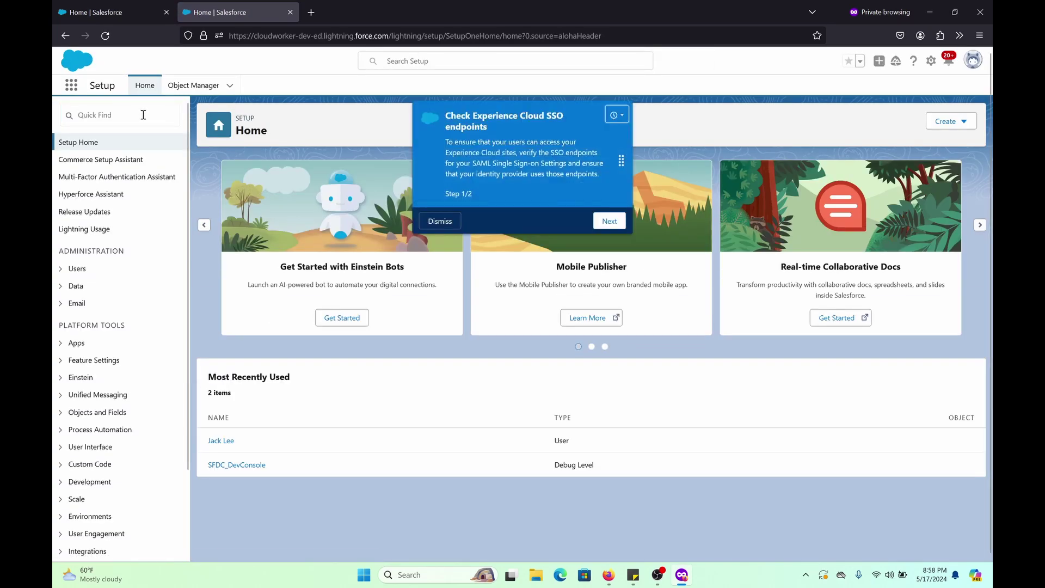
left_click(145, 113)
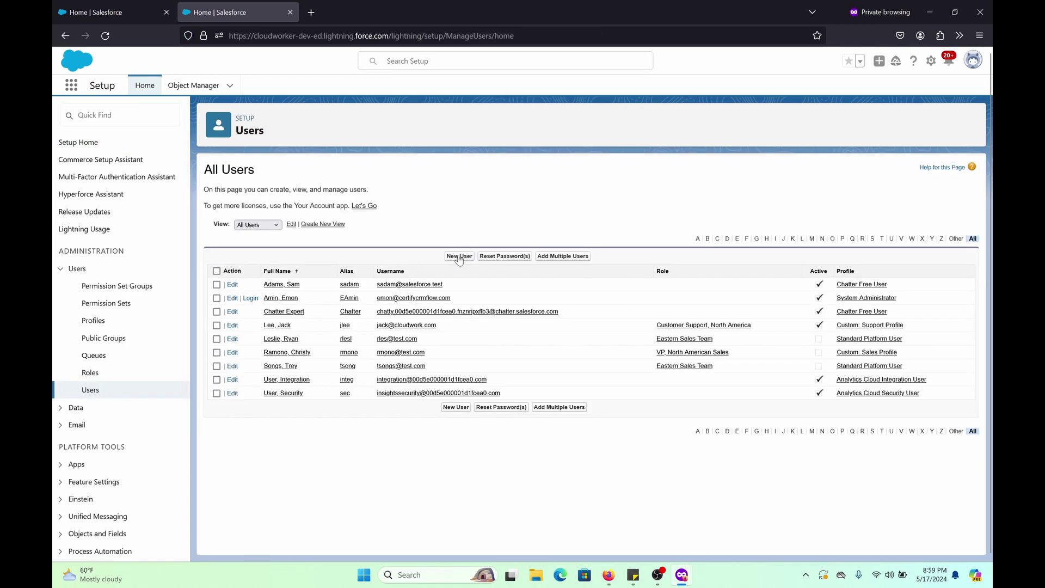
- Examine the User License options on the New User form, and return to the Users list without saving
left_click(459, 256)
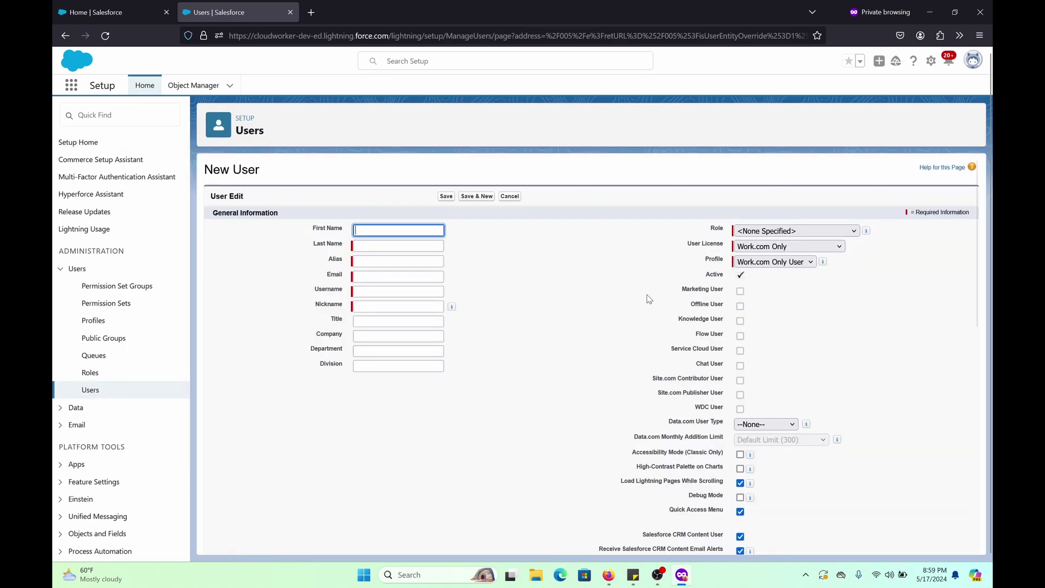
left_click(762, 247)
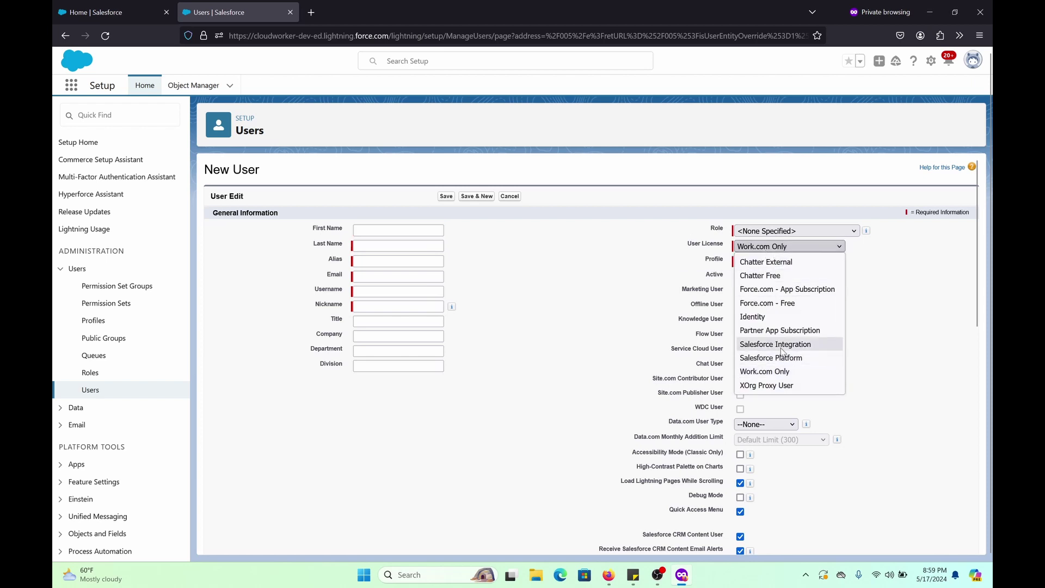
left_click(465, 225)
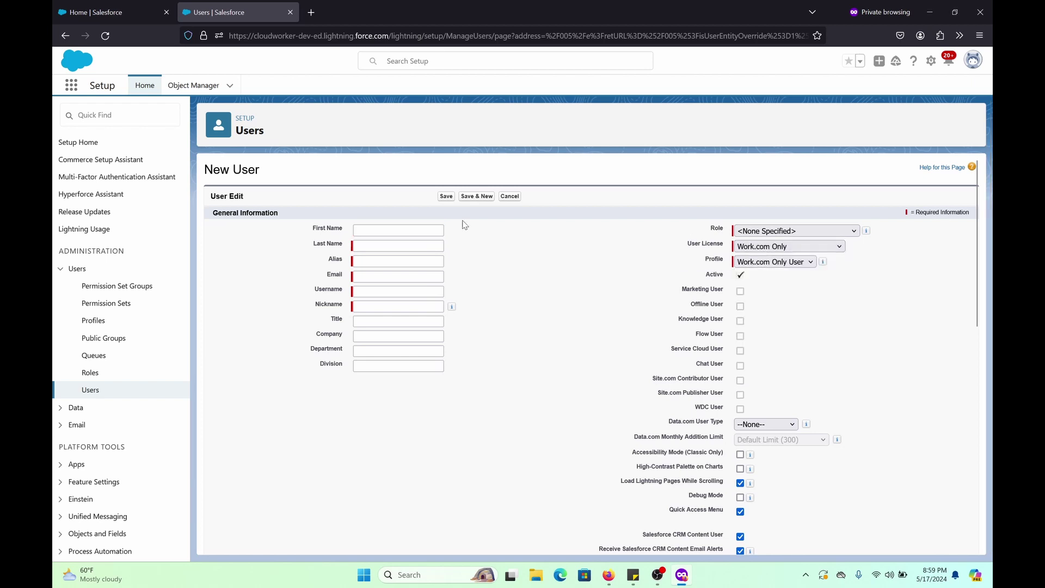
left_click(108, 395)
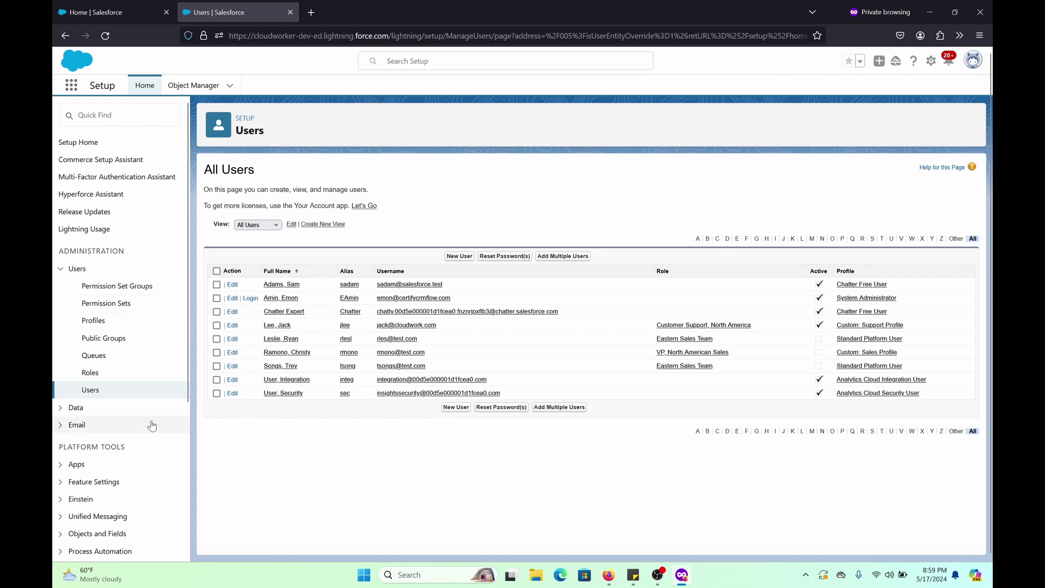
- In Data Loader, log in for an insert through OAuth to Production with the support user's username and password, allow access, and close the program
left_click(436, 579)
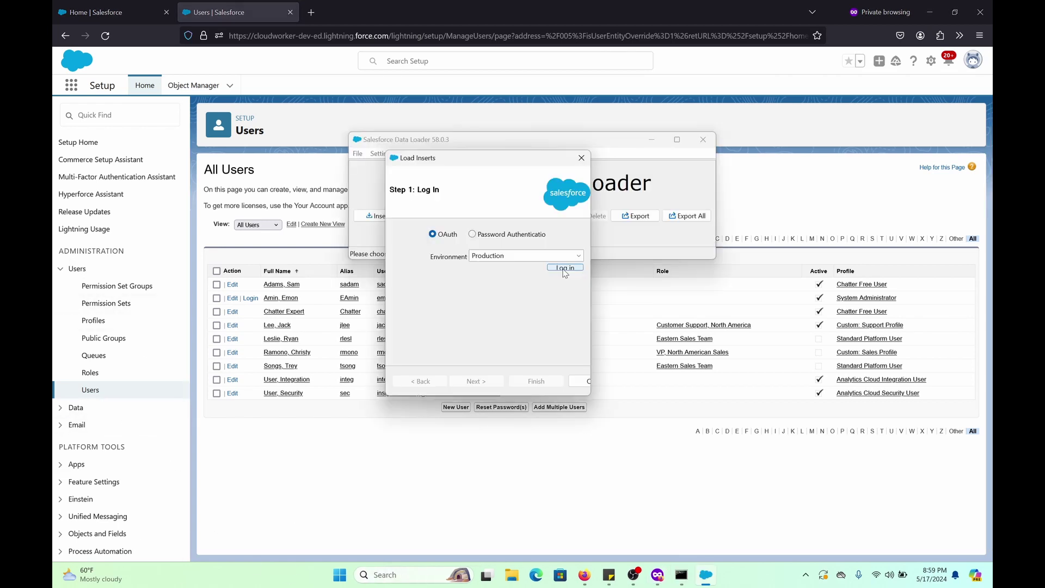
left_click(563, 269)
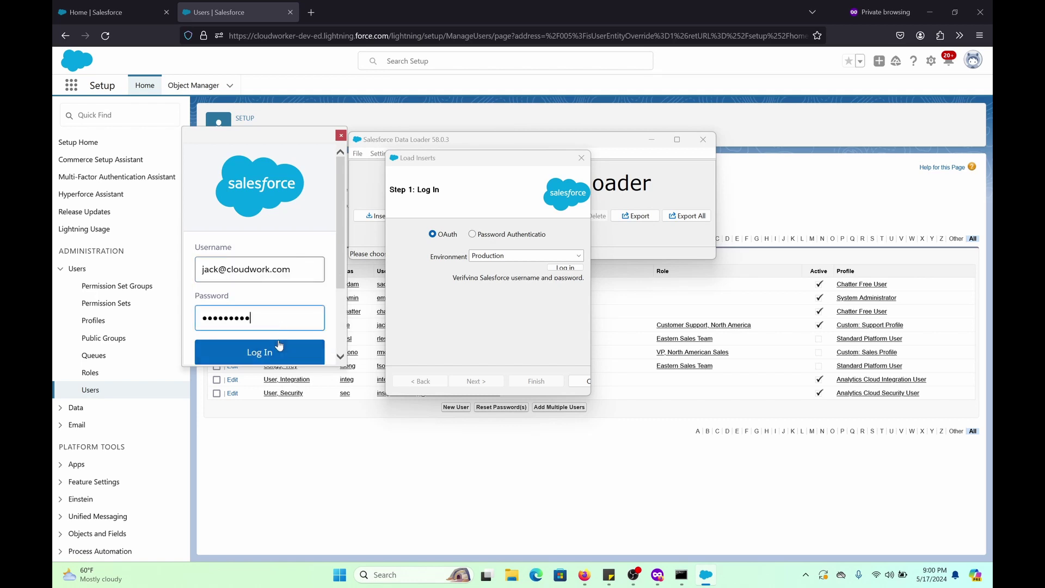
left_click(279, 345)
scroll(312, 320, "down", 2)
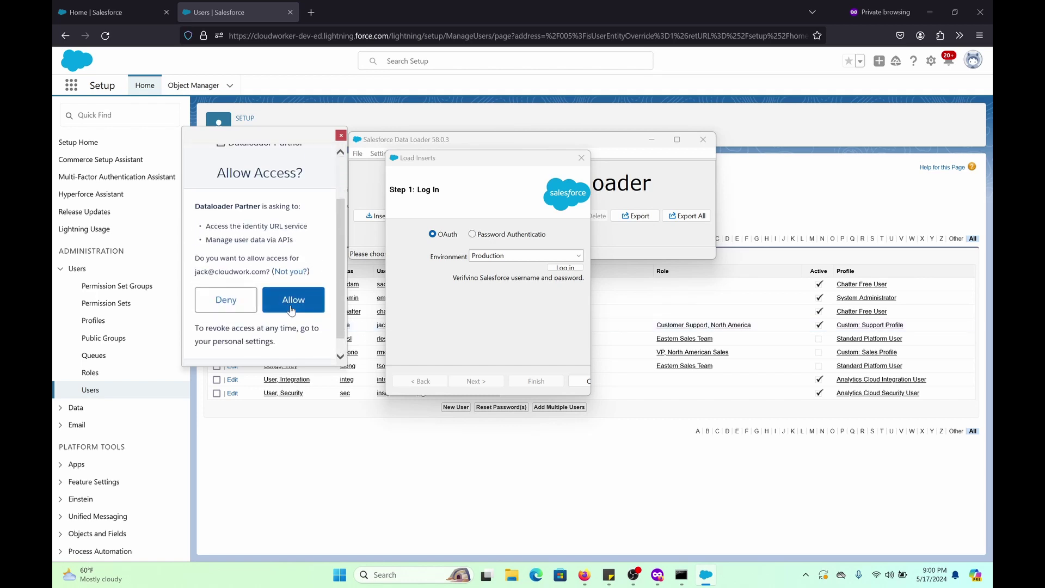
left_click(290, 308)
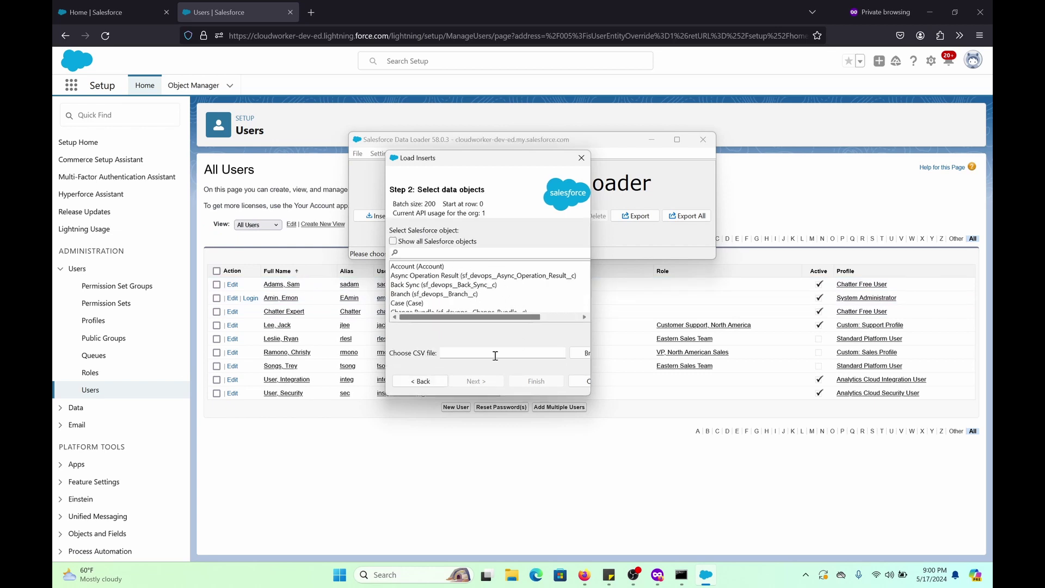
left_click(581, 160)
left_click(699, 143)
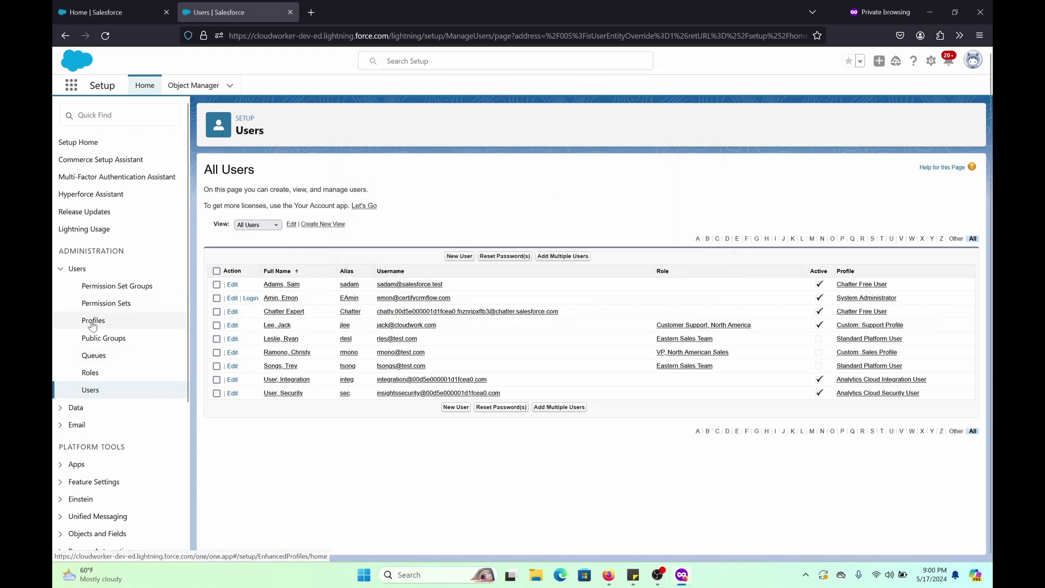
- In the administrator's window, review the object permissions listed under Object Settings of the Operational Support User permission set
left_click(118, 322)
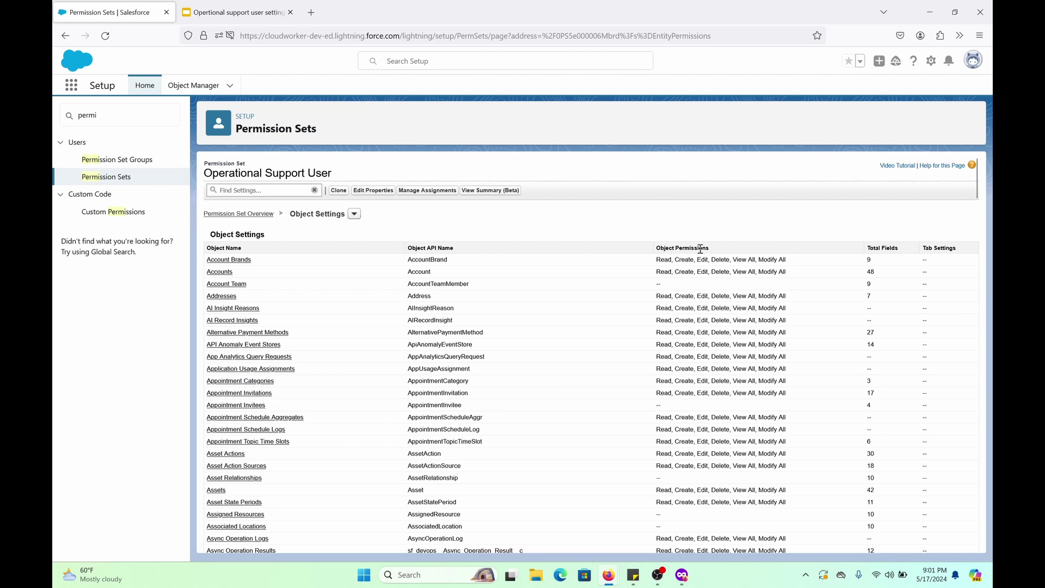
scroll(711, 384, "down", 15)
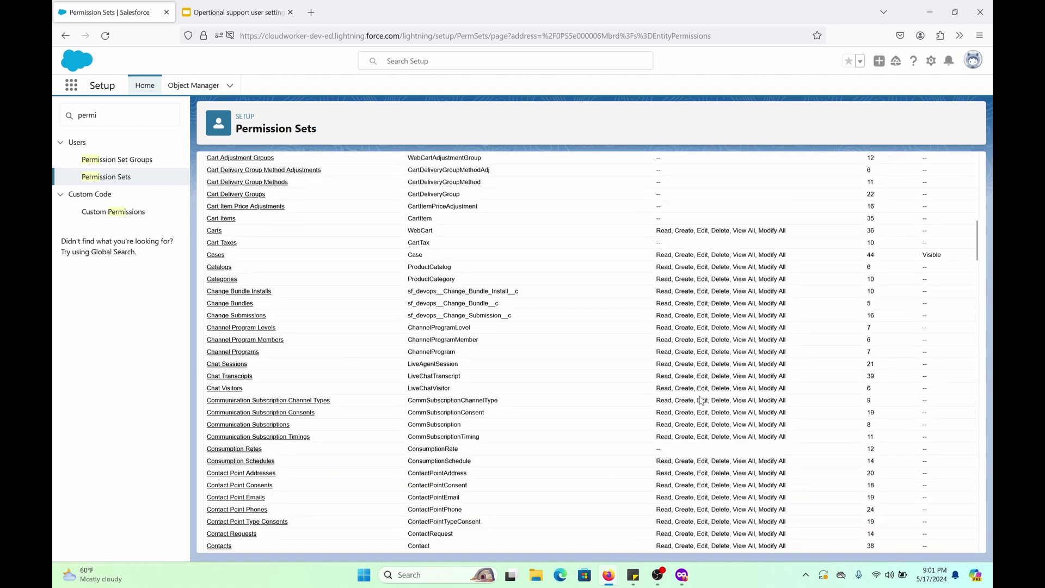
scroll(701, 396, "down", 2)
scroll(701, 401, "down", 12)
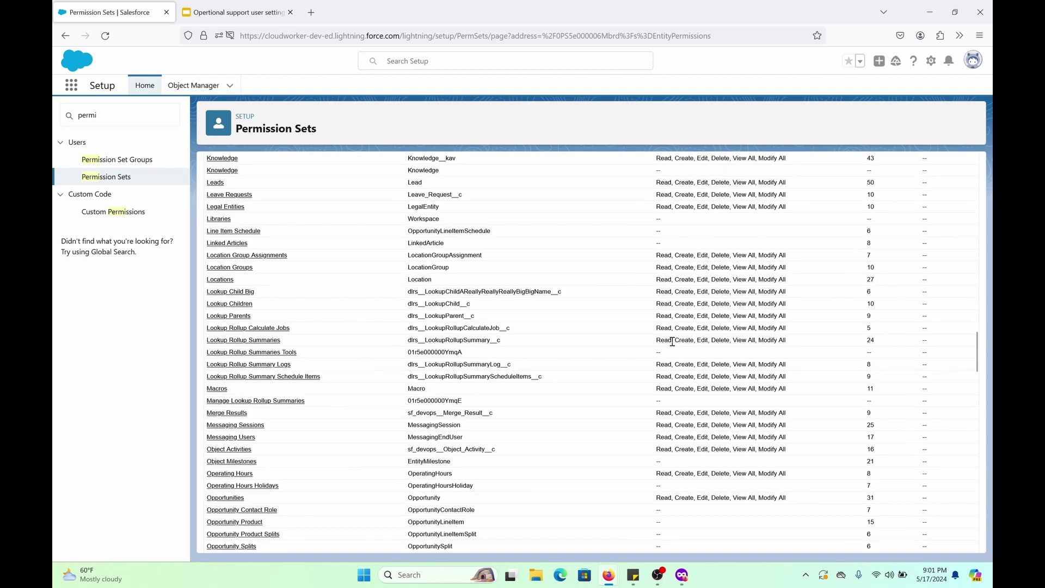
scroll(762, 344, "down", 4)
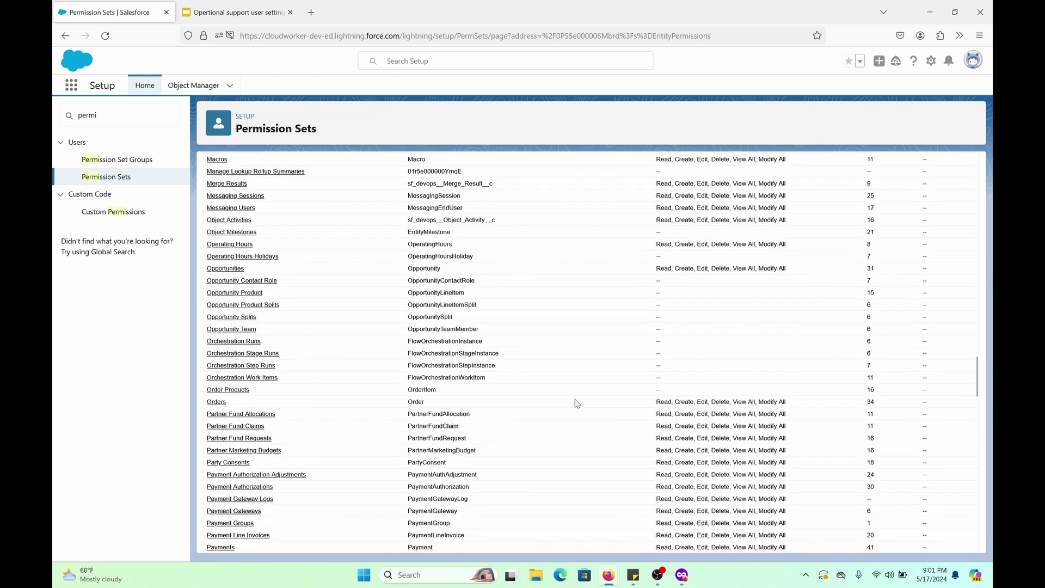